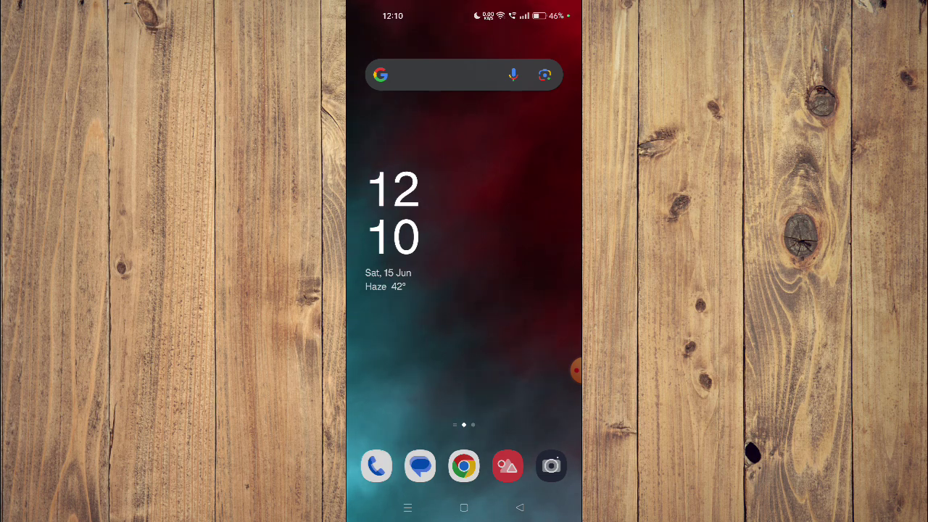
Launch the Play Store from the app drawer and search for 'PB Play'
left_click_drag(464, 399, 464, 181)
left_click(420, 368)
left_click(450, 42)
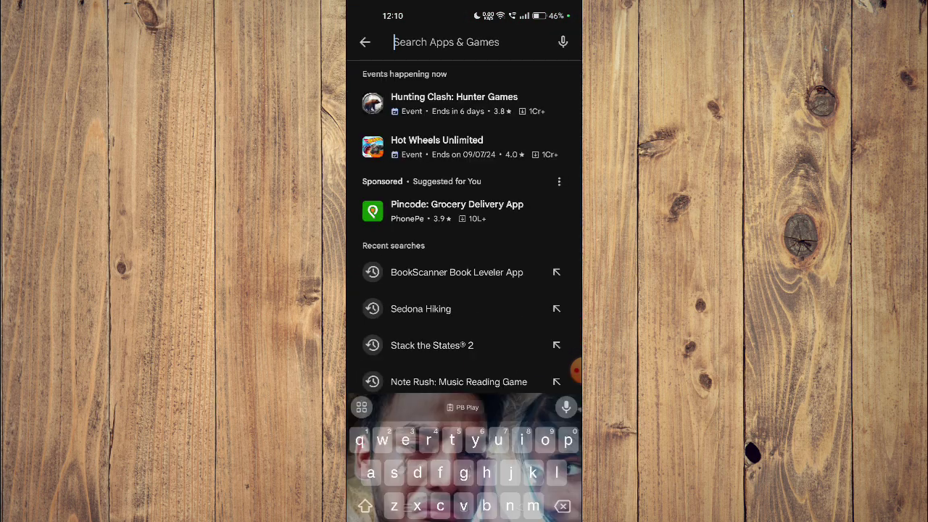
left_click(464, 407)
key("Return")
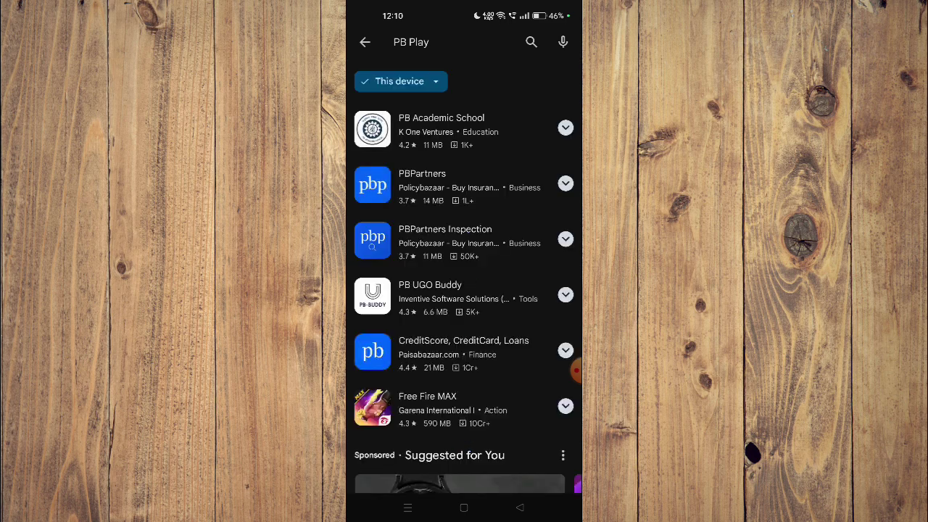
Open the PB Academic School listing from the PB Play search results
left_click(449, 130)
scroll(464, 290, "down", 5)
scroll(465, 290, "down", 3)
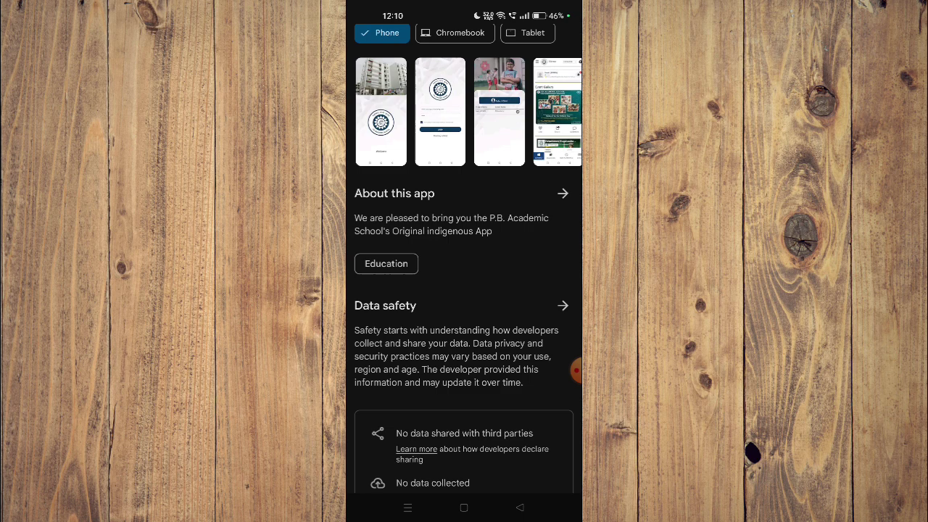
scroll(464, 290, "up", 1)
scroll(465, 290, "up", 5)
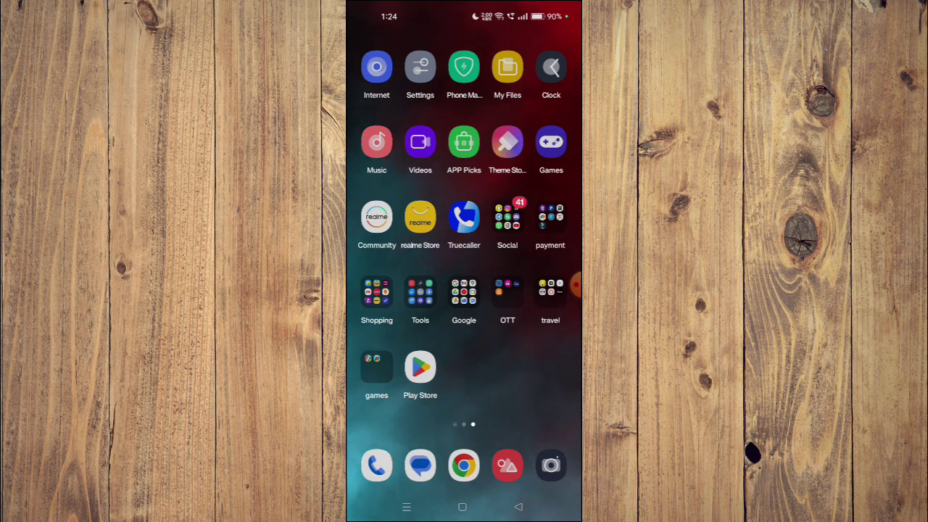
left_click(575, 285)
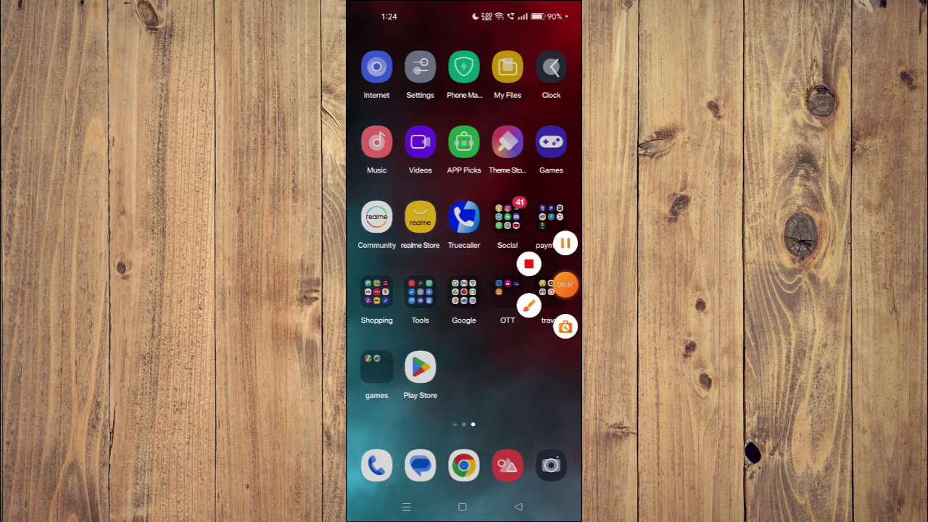
left_click(566, 285)
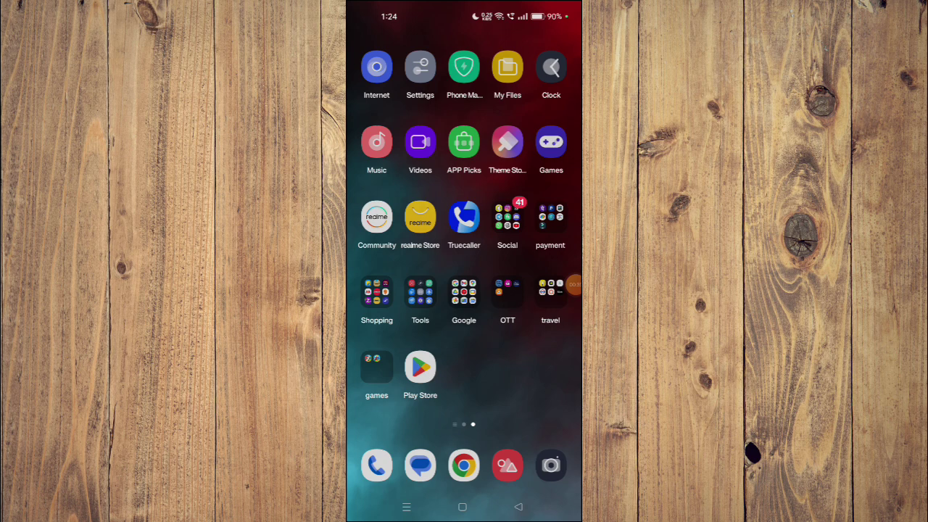